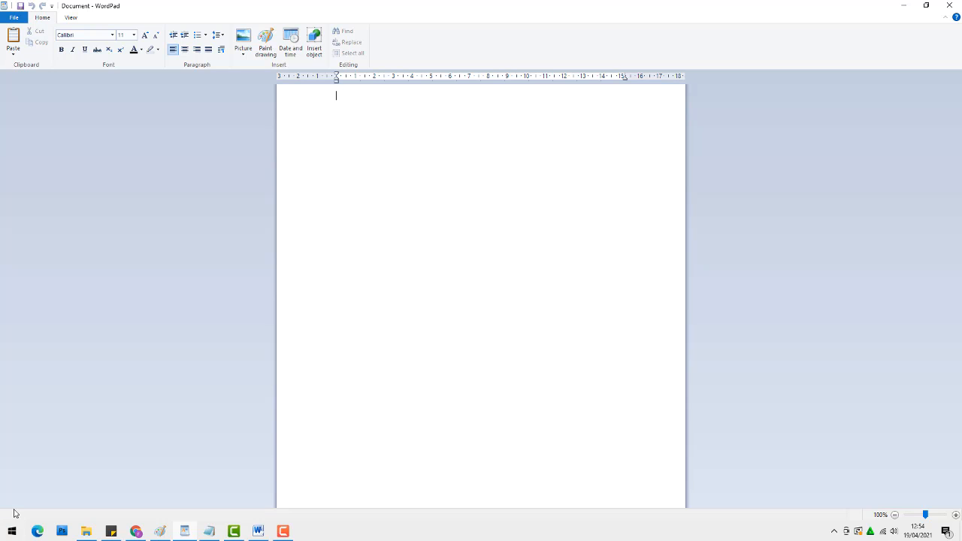
# Search the installed apps for WordPad, open an additional blank document window, and close it.
pyautogui.click(11, 532)
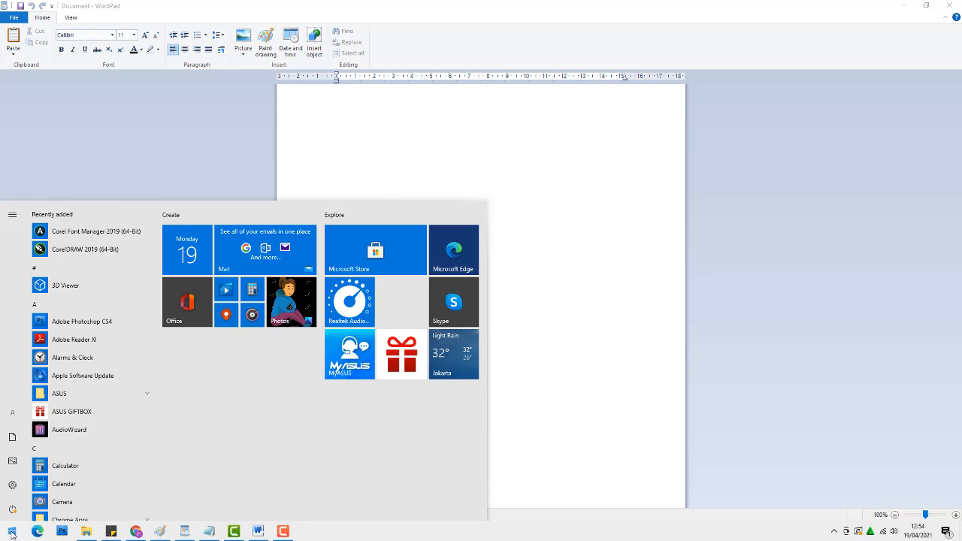
pyautogui.write('wo')
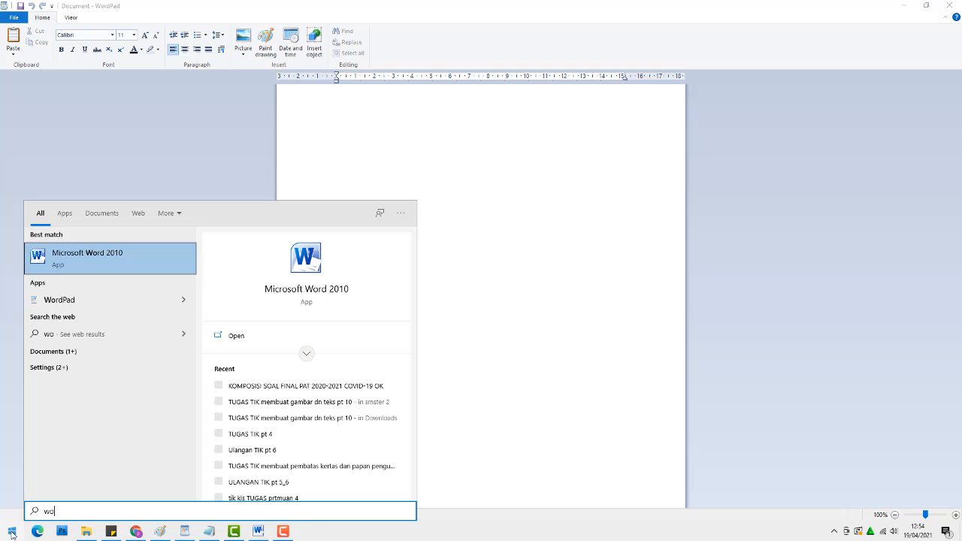
pyautogui.write('rd')
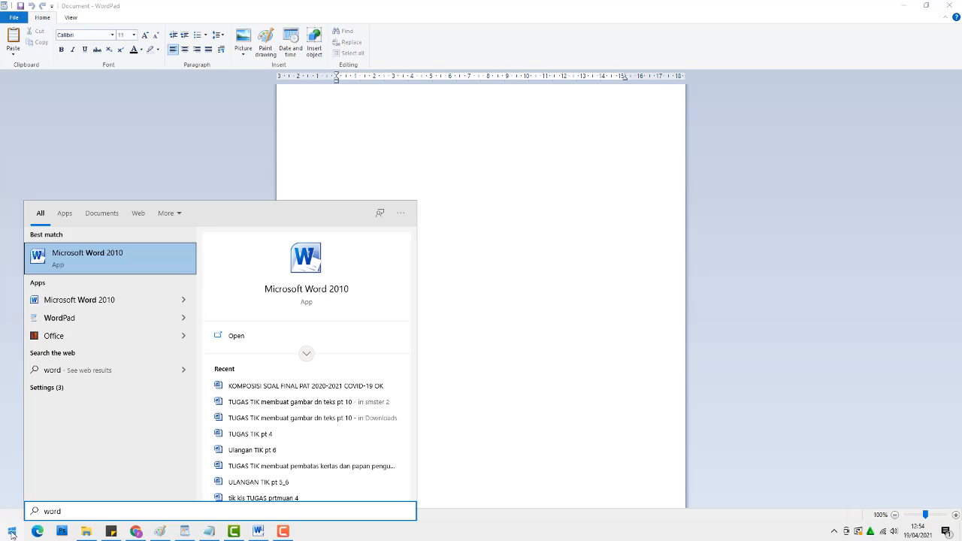
pyautogui.write('p')
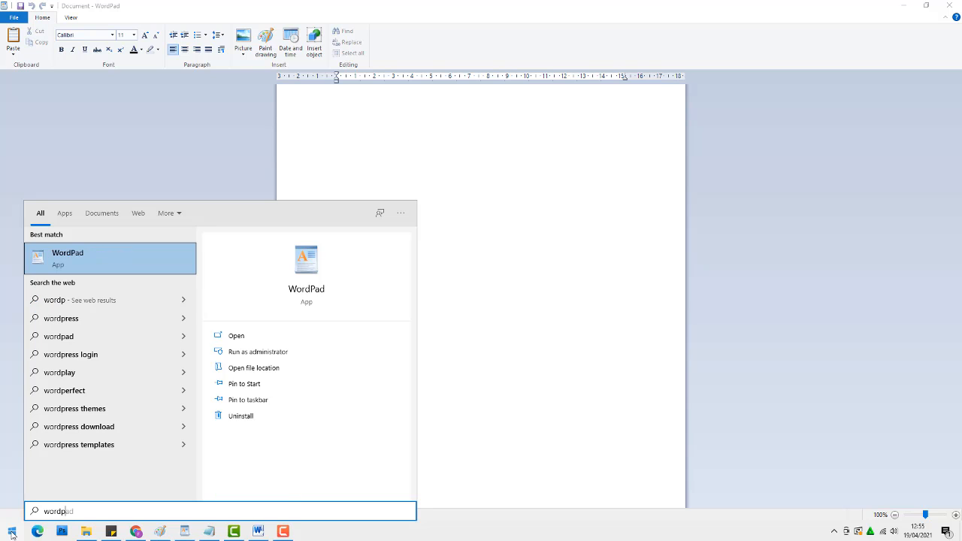
pyautogui.click(119, 258)
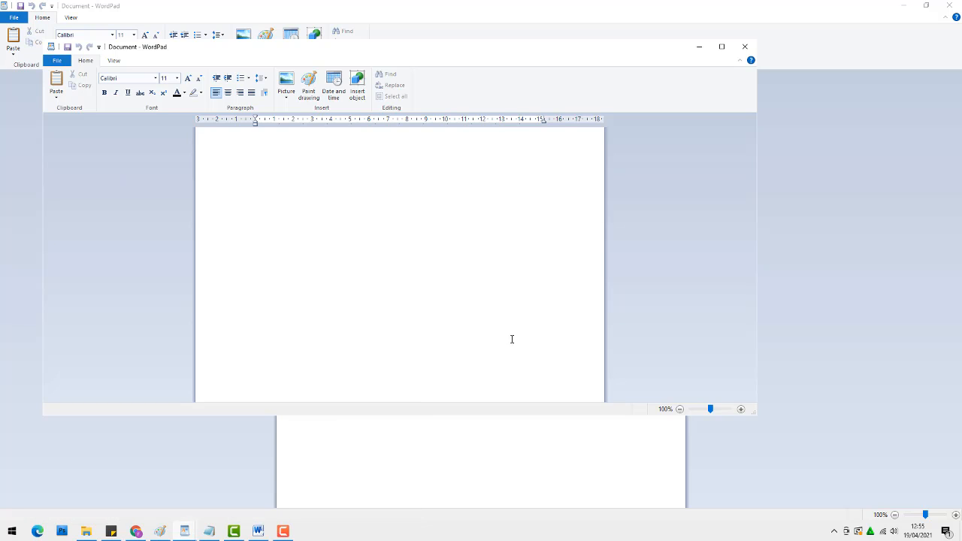
pyautogui.click(742, 49)
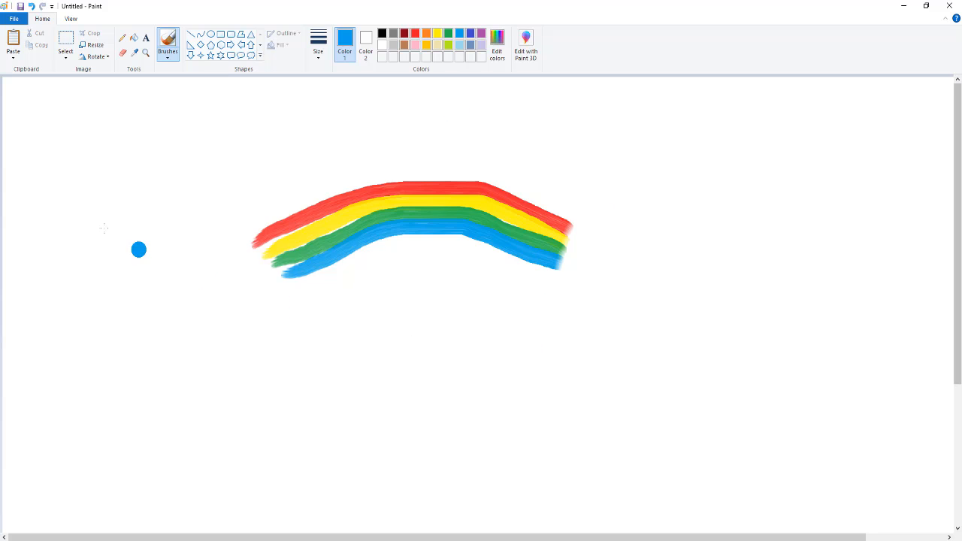
# In Paint, use the Oil brush at the second-thickest size to paint a red arc below and to the right of the existing rainbow.
pyautogui.click(167, 59)
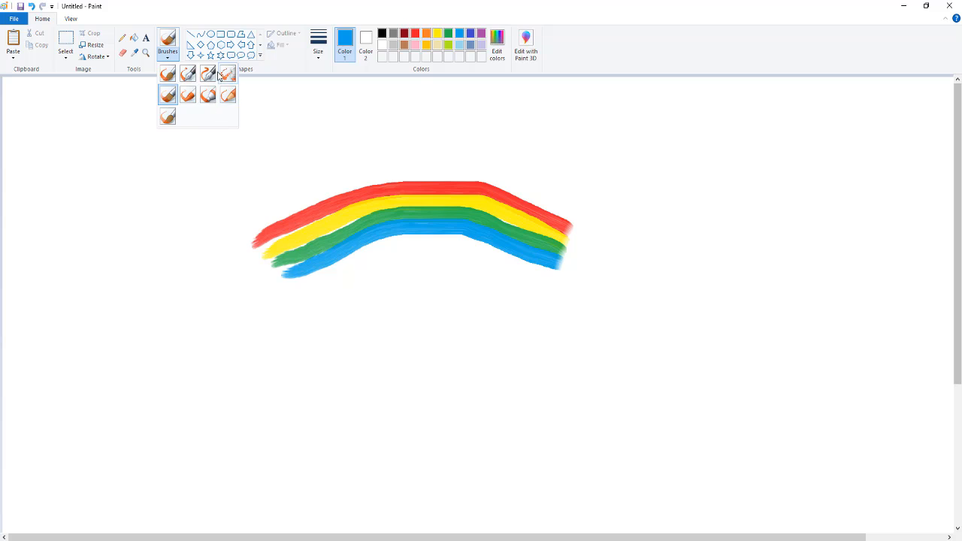
pyautogui.click(167, 100)
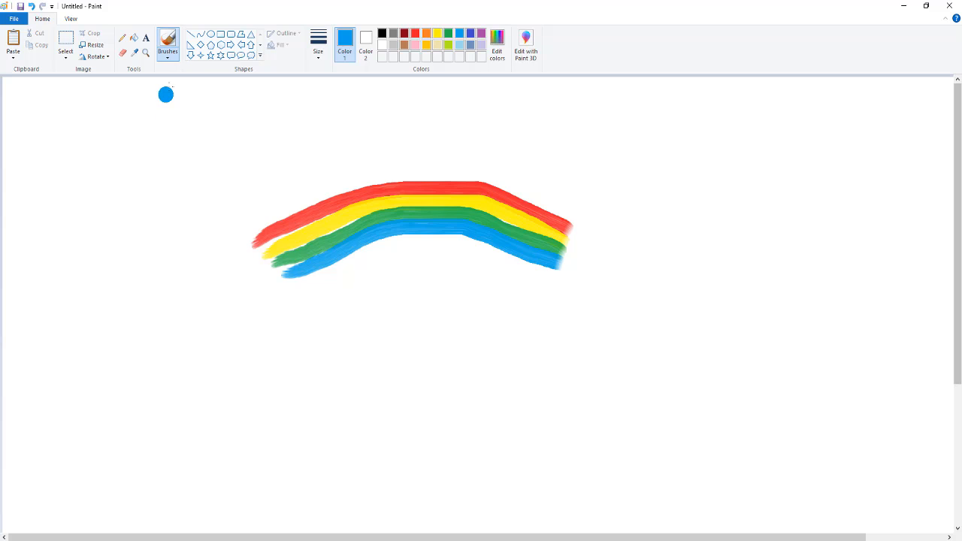
pyautogui.click(319, 60)
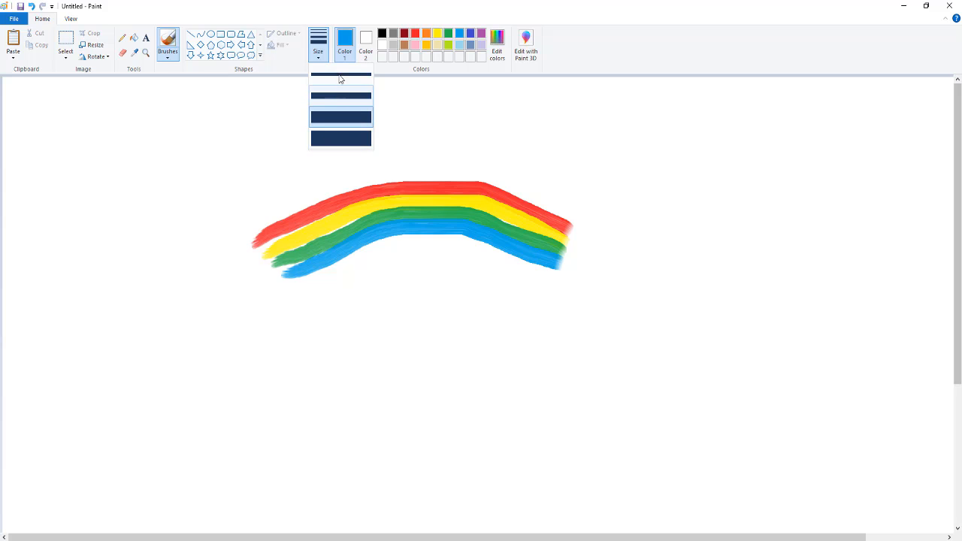
pyautogui.click(334, 119)
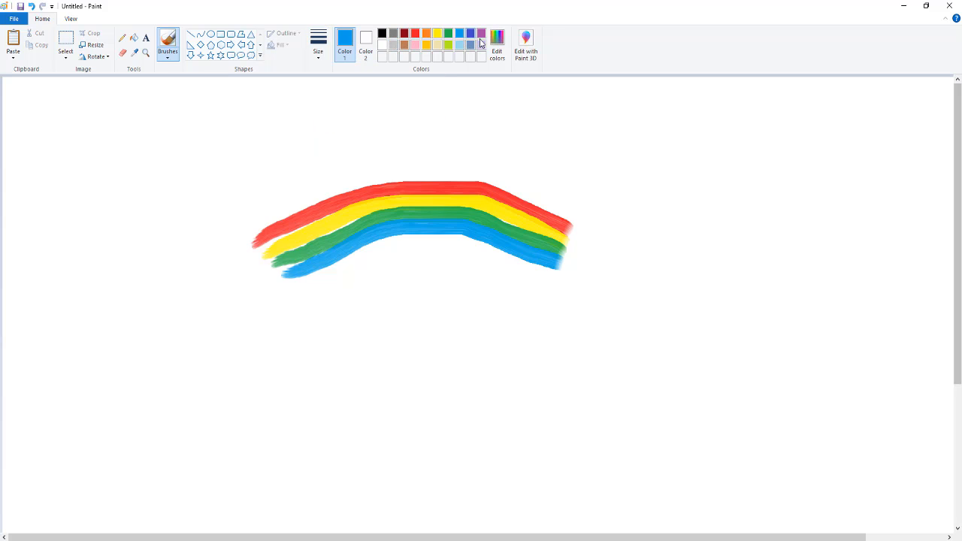
pyautogui.click(415, 34)
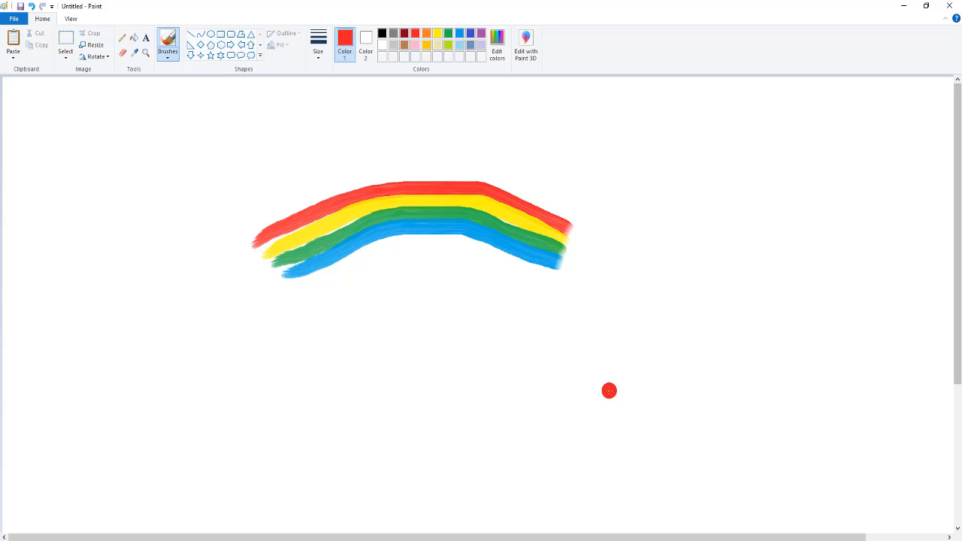
pyautogui.moveTo(609, 390)
pyautogui.mouseDown()
pyautogui.moveTo(702, 348)
pyautogui.moveTo(824, 343)
pyautogui.moveTo(885, 360)
pyautogui.mouseUp()
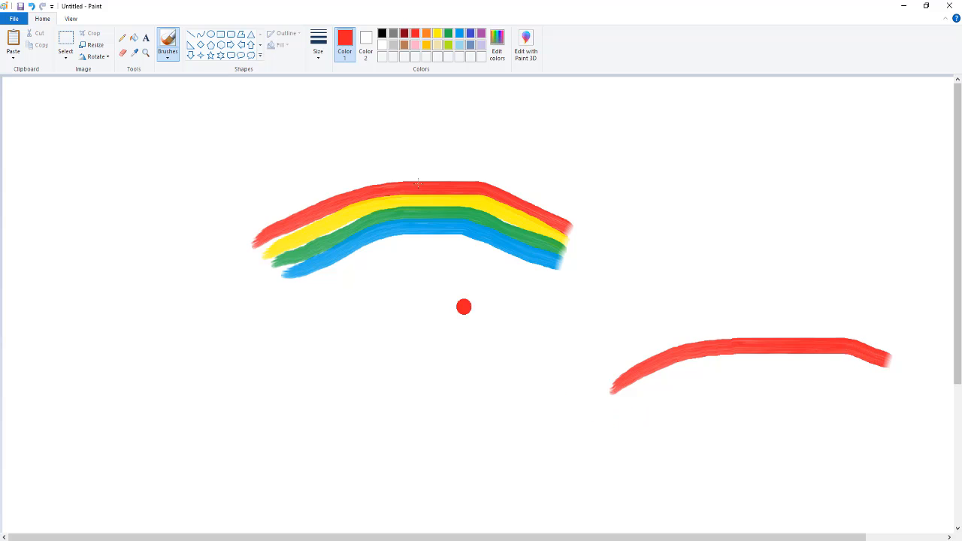
# Paint yellow, green and blue arcs one below another beneath the new red arc to complete the second rainbow.
pyautogui.click(439, 34)
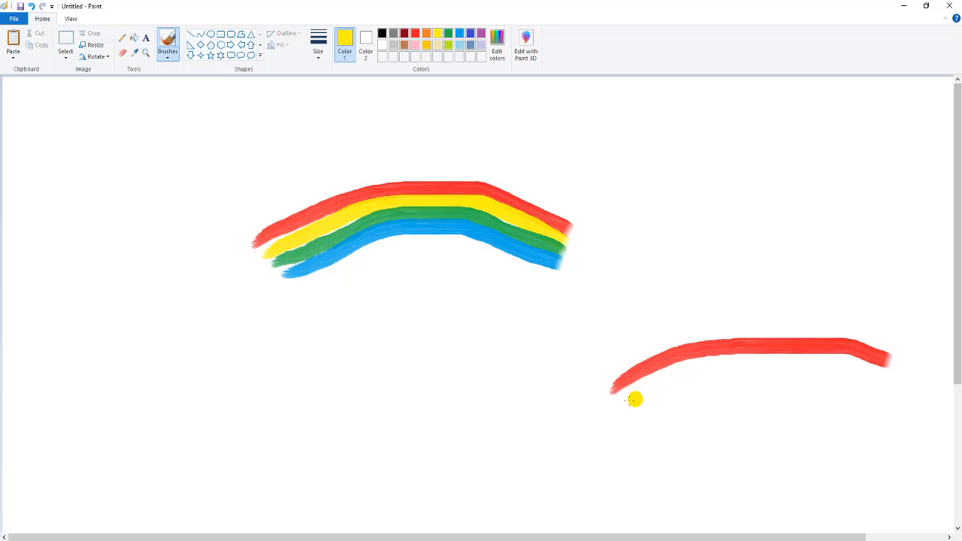
pyautogui.moveTo(618, 402)
pyautogui.mouseDown()
pyautogui.moveTo(699, 362)
pyautogui.moveTo(830, 361)
pyautogui.moveTo(889, 375)
pyautogui.mouseUp()
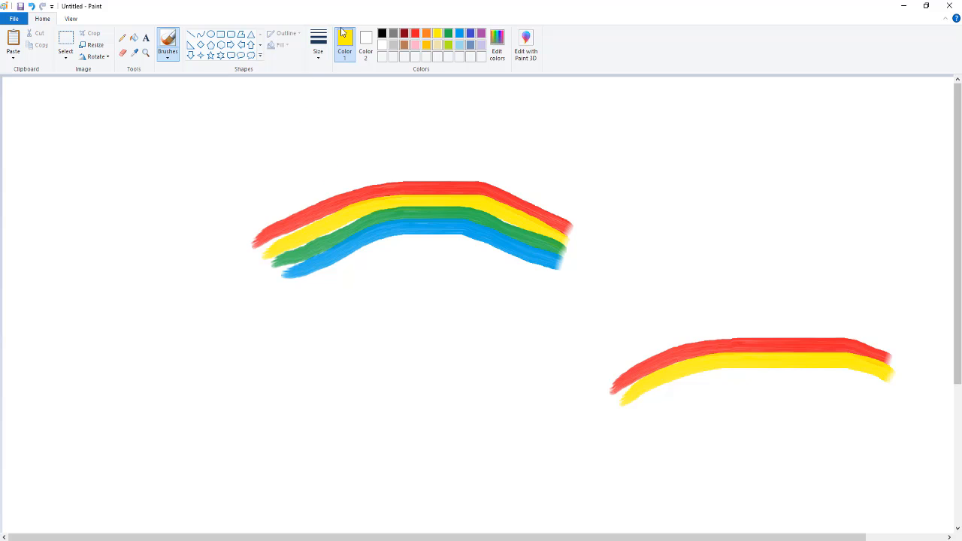
pyautogui.click(447, 35)
pyautogui.click(631, 430)
pyautogui.moveTo(630, 410)
pyautogui.mouseDown()
pyautogui.moveTo(726, 377)
pyautogui.moveTo(885, 385)
pyautogui.mouseUp()
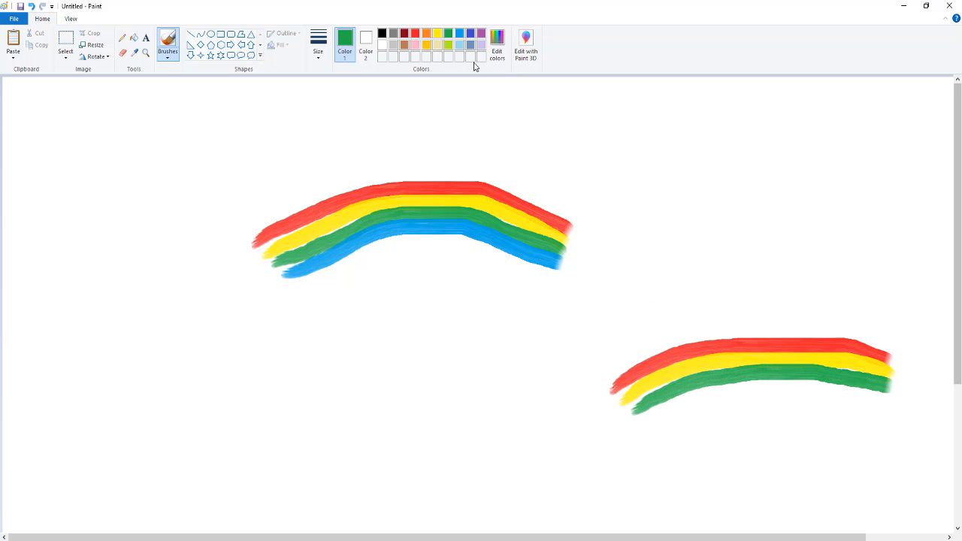
pyautogui.click(459, 33)
pyautogui.moveTo(639, 424)
pyautogui.mouseDown()
pyautogui.moveTo(741, 388)
pyautogui.moveTo(823, 385)
pyautogui.moveTo(890, 398)
pyautogui.mouseUp()
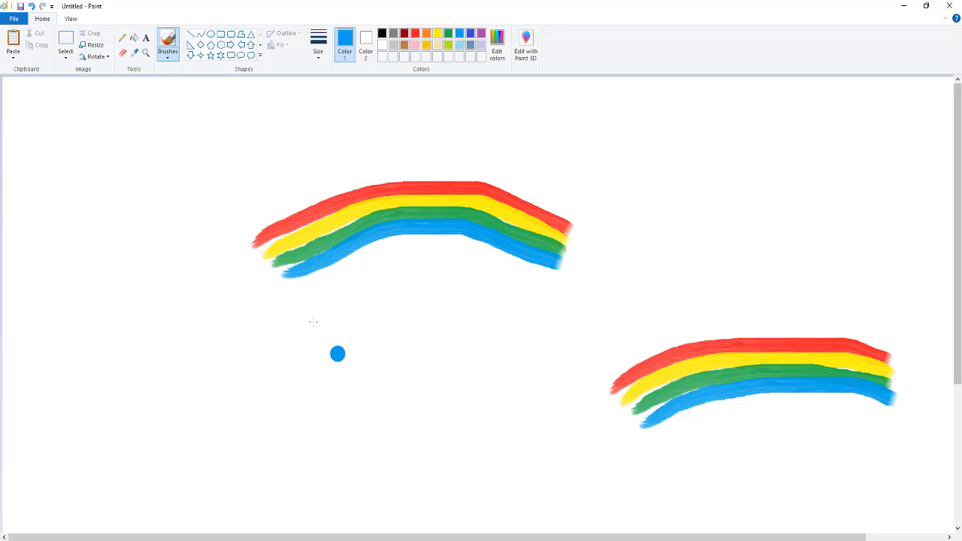
# Enclose the first rainbow in a rectangular selection and move it slightly down and to the left.
pyautogui.click(64, 60)
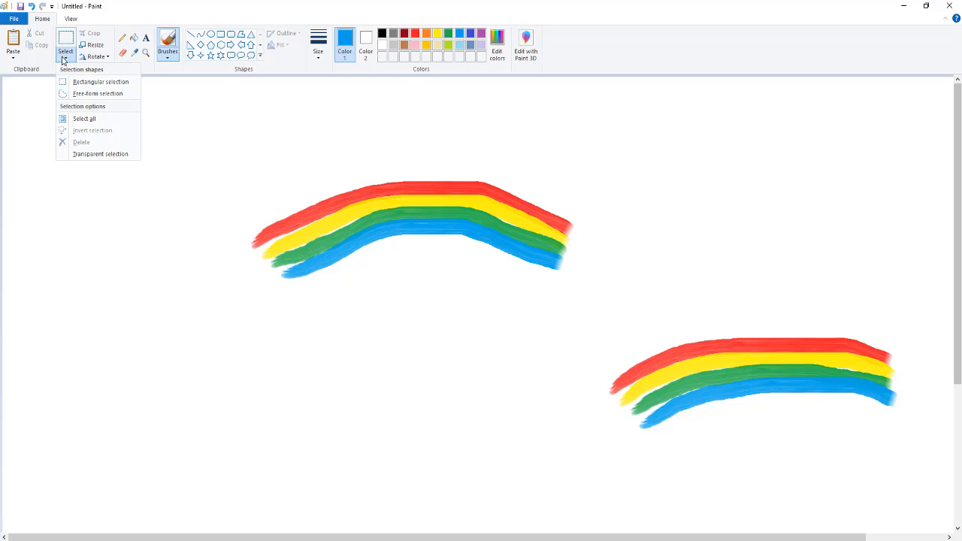
pyautogui.click(66, 46)
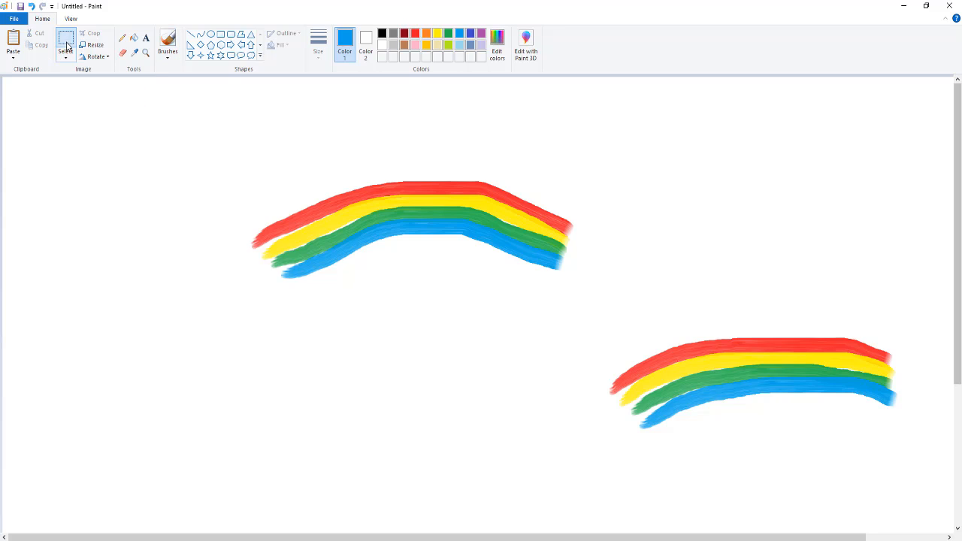
pyautogui.click(66, 60)
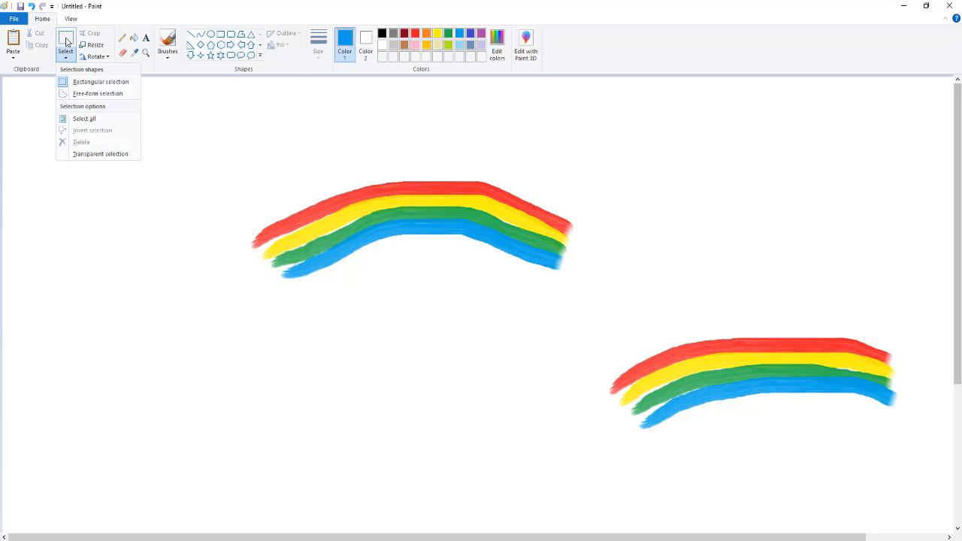
pyautogui.click(66, 43)
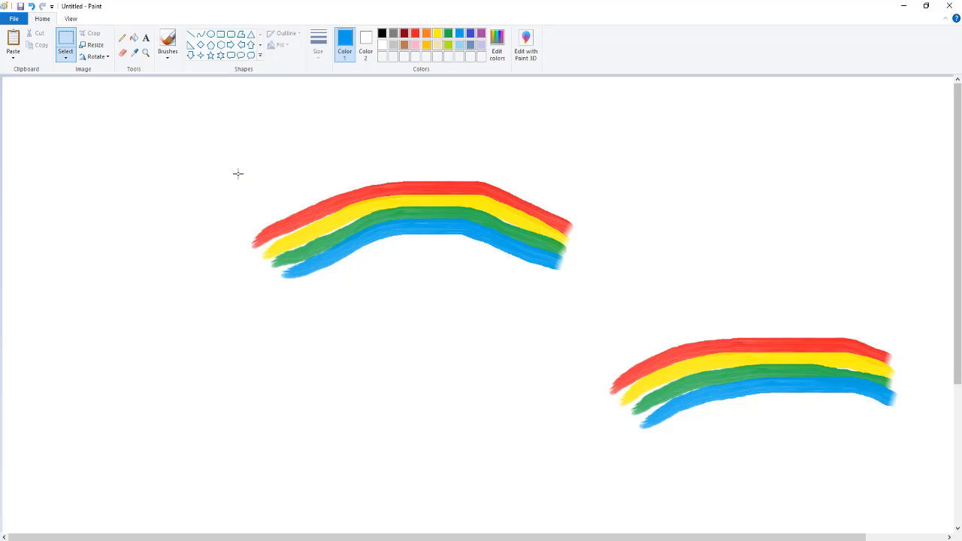
pyautogui.moveTo(231, 169); pyautogui.dragTo(602, 301)
pyautogui.moveTo(420, 237); pyautogui.dragTo(394, 248)
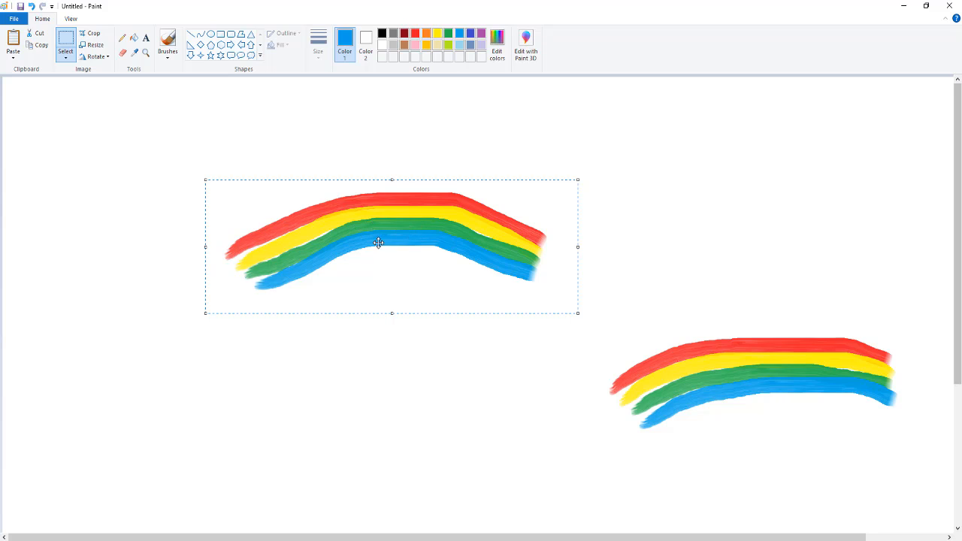
pyautogui.moveTo(409, 249); pyautogui.dragTo(393, 263)
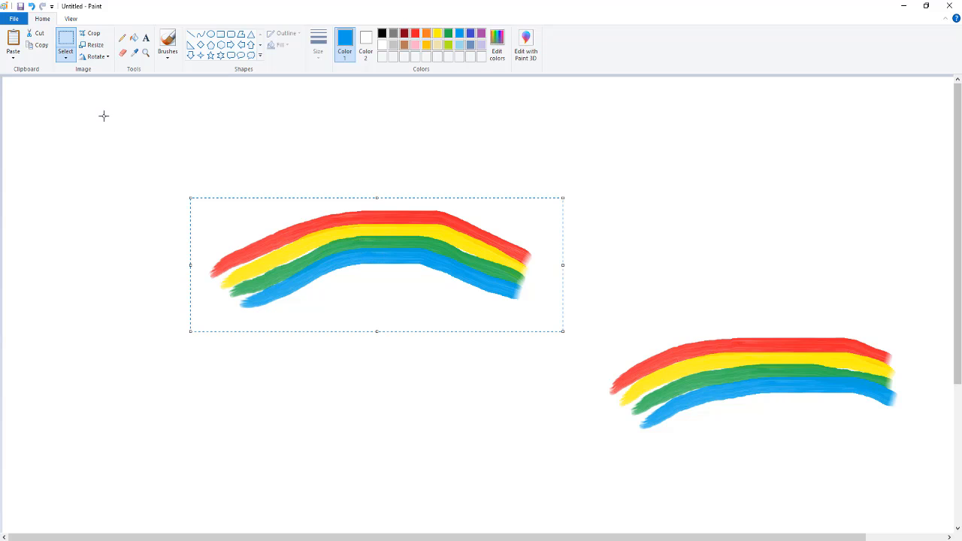
# Copy the selected rainbow, switch to WordPad, and paste it at the start of the blank document.
pyautogui.click(41, 46)
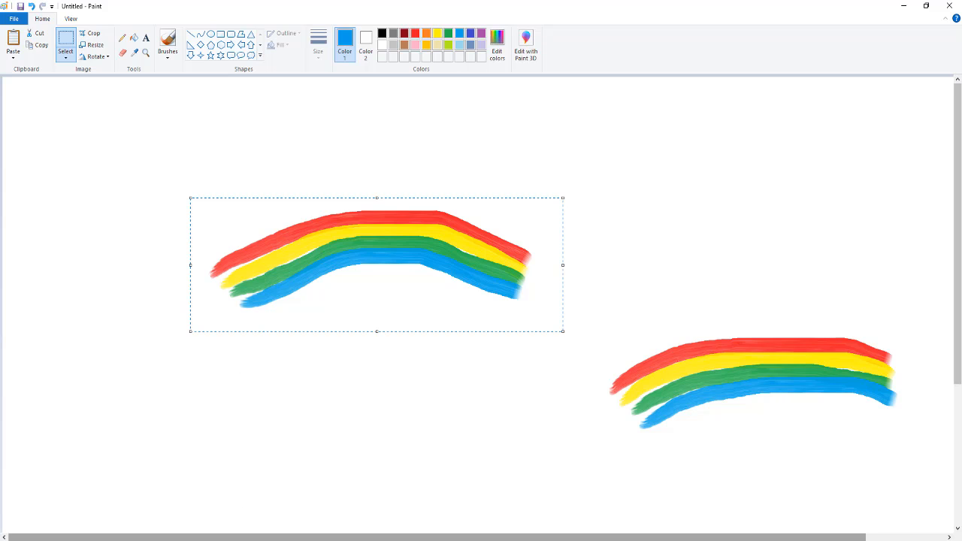
pyautogui.click(185, 540)
pyautogui.click(238, 517)
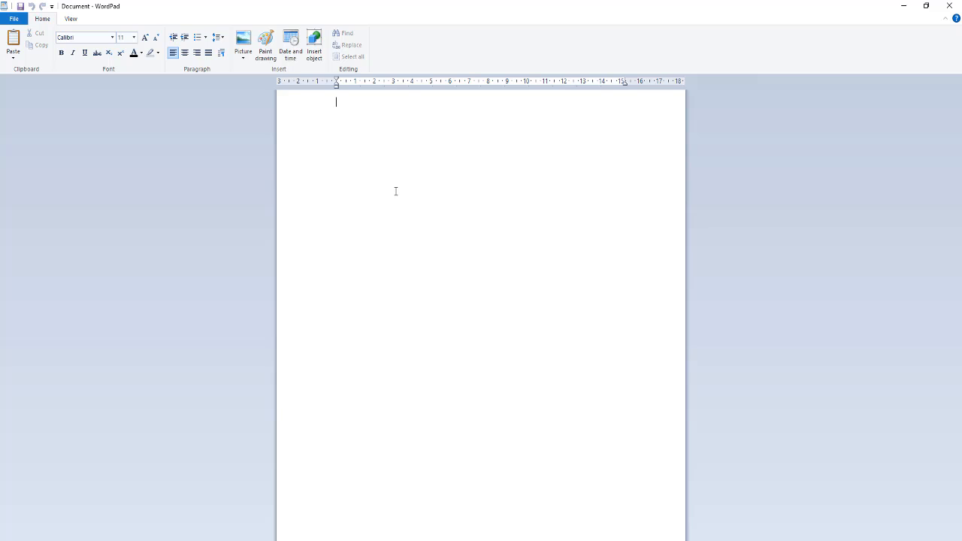
pyautogui.rightClick(342, 110)
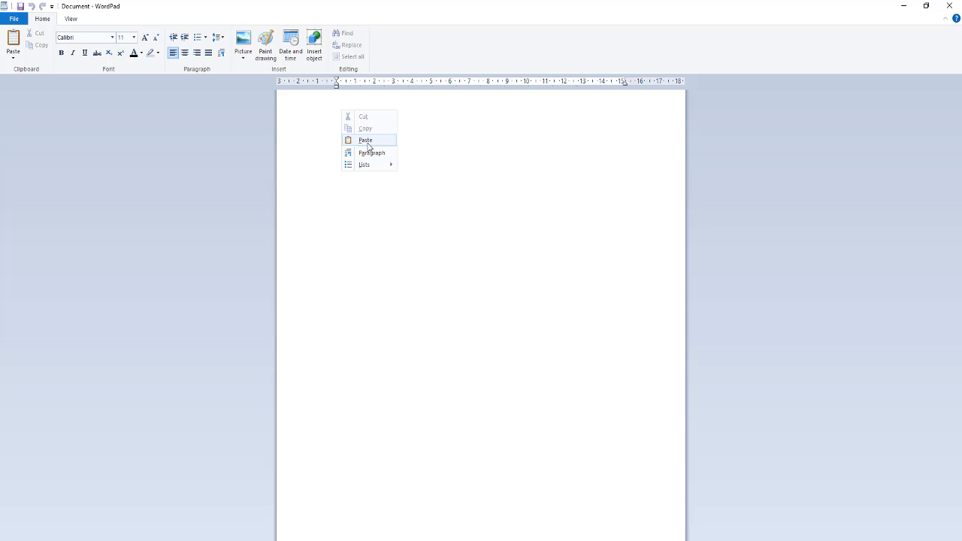
pyautogui.click(368, 141)
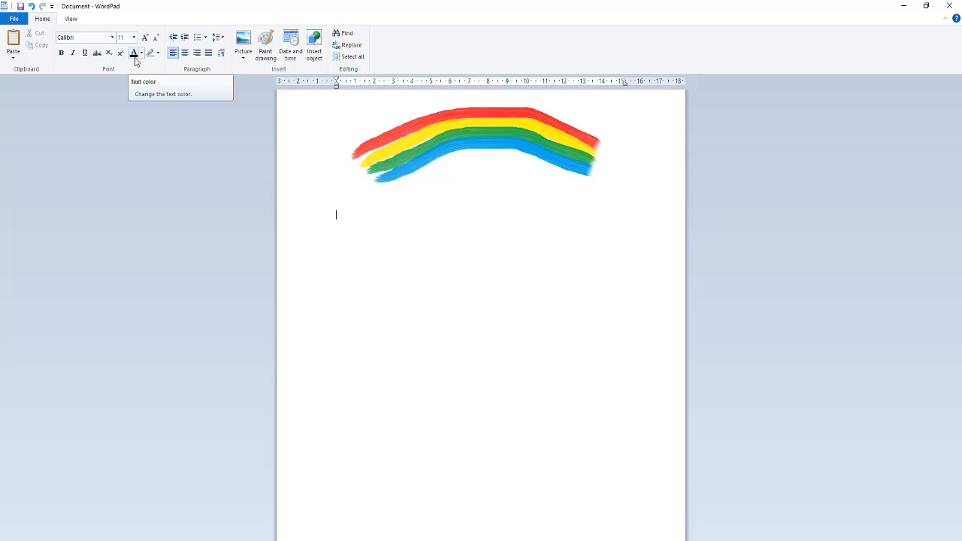
# Choose a larger font size and enter the title "Pelangi" on its own line beneath the rainbow picture.
pyautogui.click(113, 38)
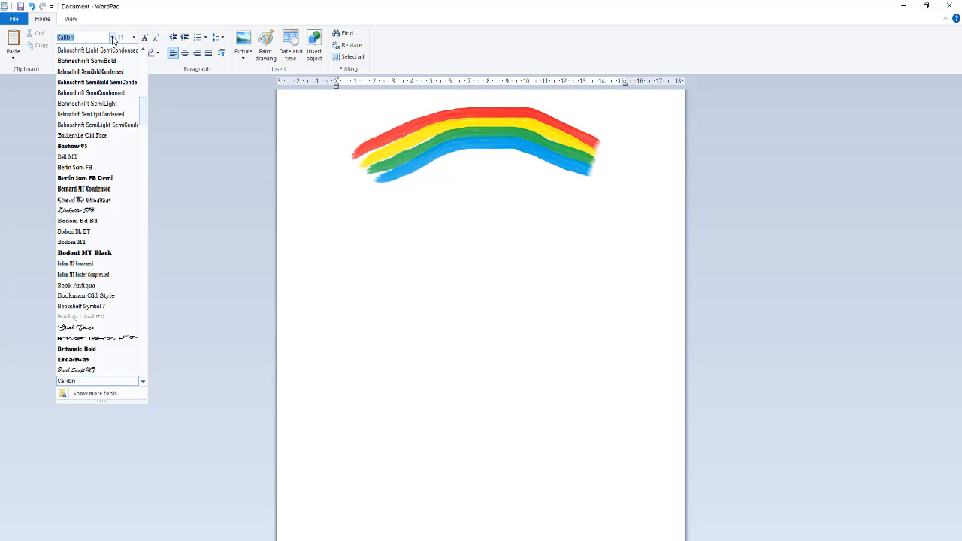
pyautogui.click(113, 37)
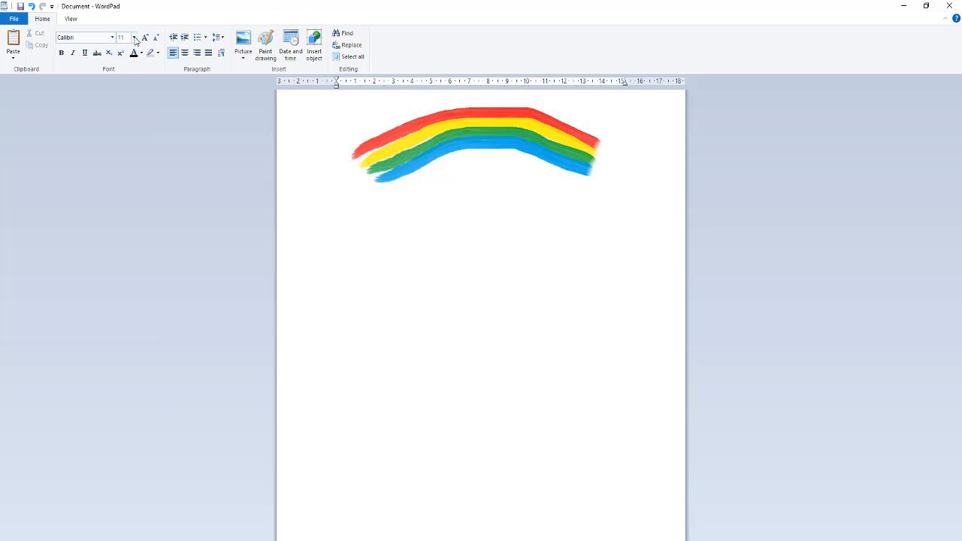
pyautogui.click(134, 37)
pyautogui.click(125, 122)
pyautogui.write('Pelangi')
pyautogui.press('Return')
# At font size 14, write four lines under the title: "Pelangi - pelangi", "Alangkah indahmu", "Merah, kuning, Hijau", "di langit yang biru".
pyautogui.click(157, 39)
pyautogui.click(157, 40)
pyautogui.click(157, 39)
pyautogui.write('Pelangi - pelangi')
pyautogui.press('Return')
pyautogui.write('Alangkah indahmu')
pyautogui.press('Return')
pyautogui.write('Merah, kuning, Hijau')
pyautogui.press('Return')
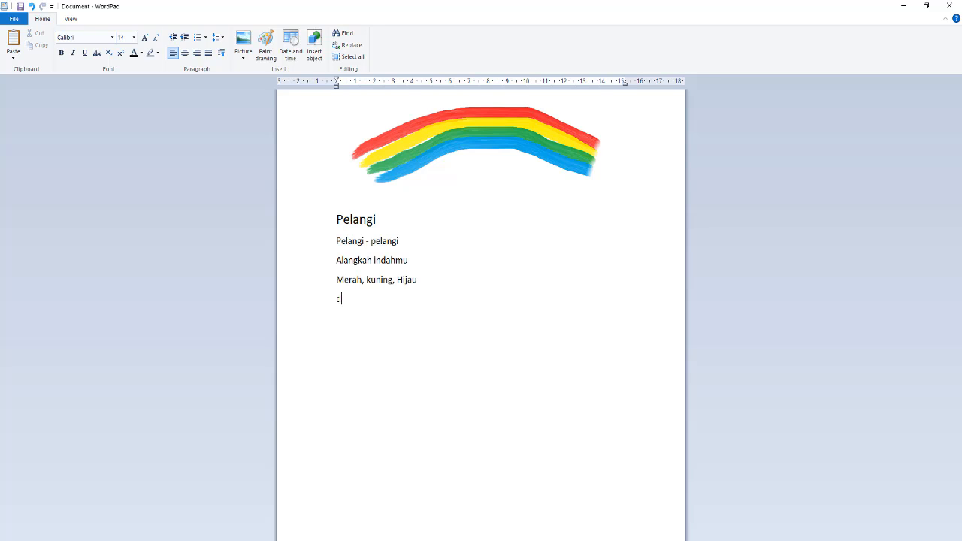
pyautogui.write('di langit yang biru')
# Save the document in the Documents folder as "Latihan rebus story" in Rich Text Format (RTF).
pyautogui.click(16, 20)
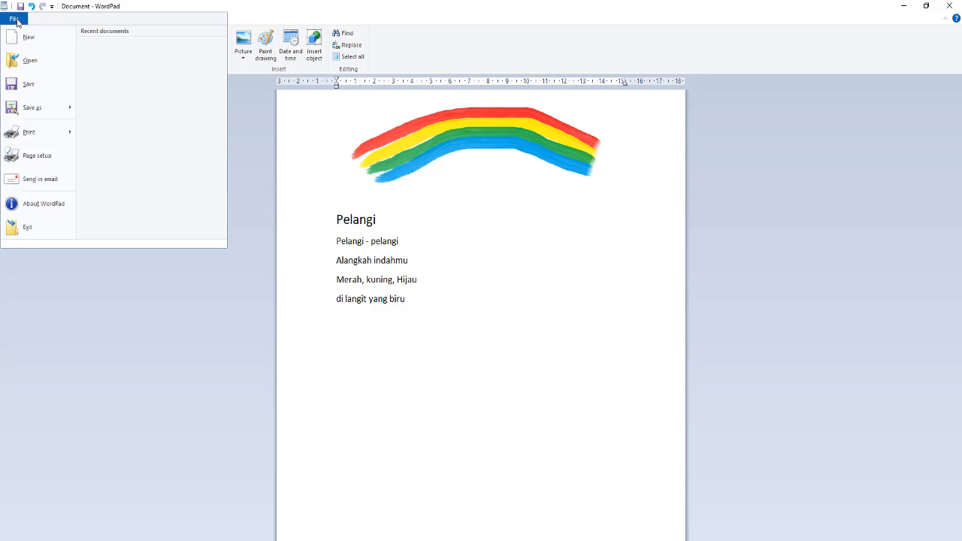
pyautogui.click(22, 88)
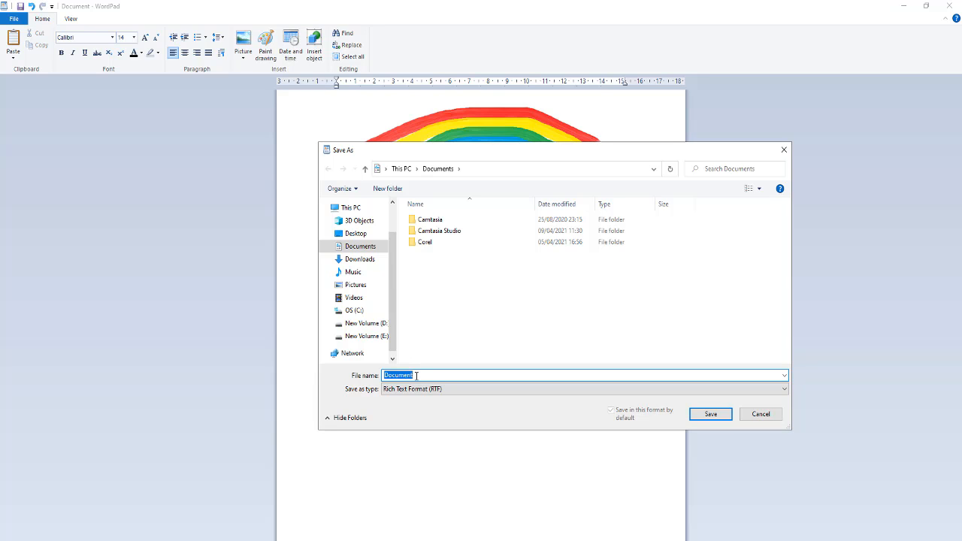
pyautogui.write('La')
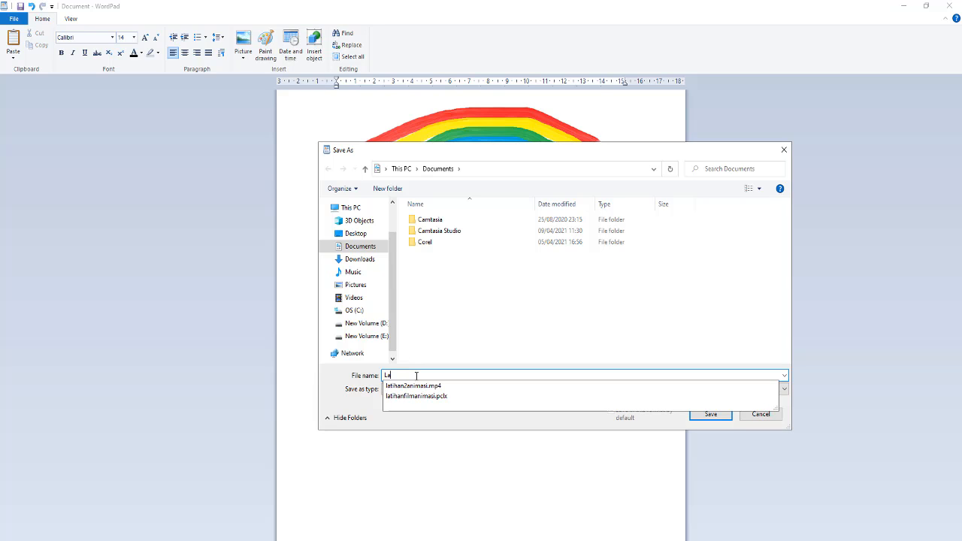
pyautogui.write('tihan r')
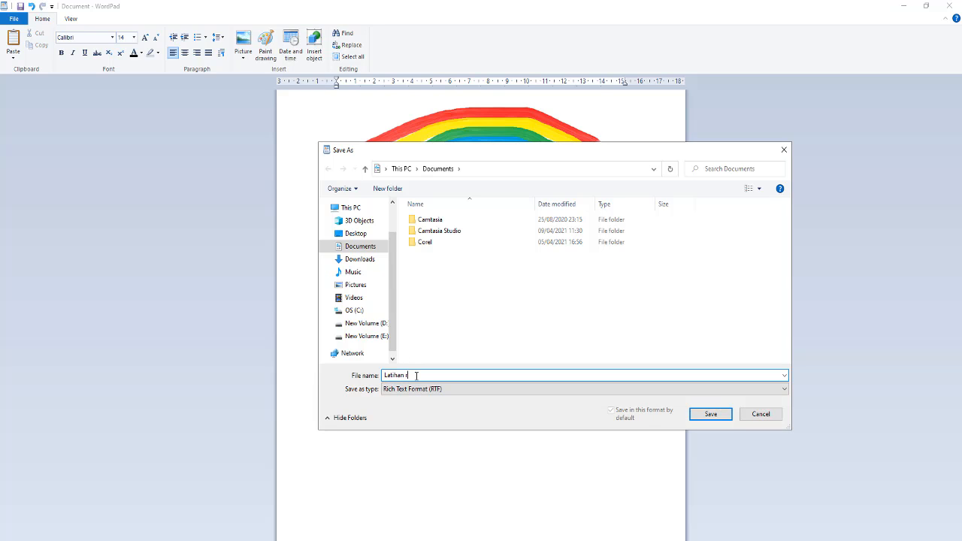
pyautogui.write('ebus story')
pyautogui.click(703, 414)
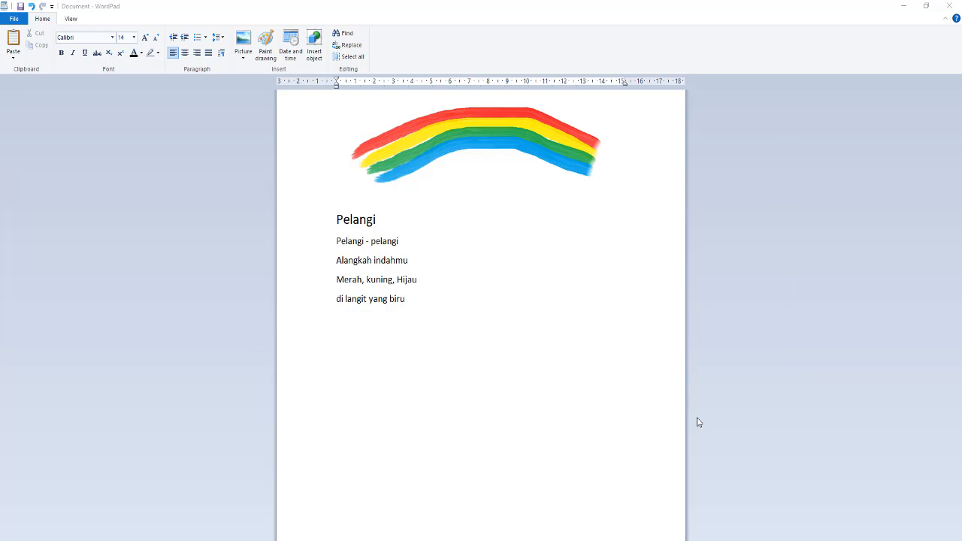